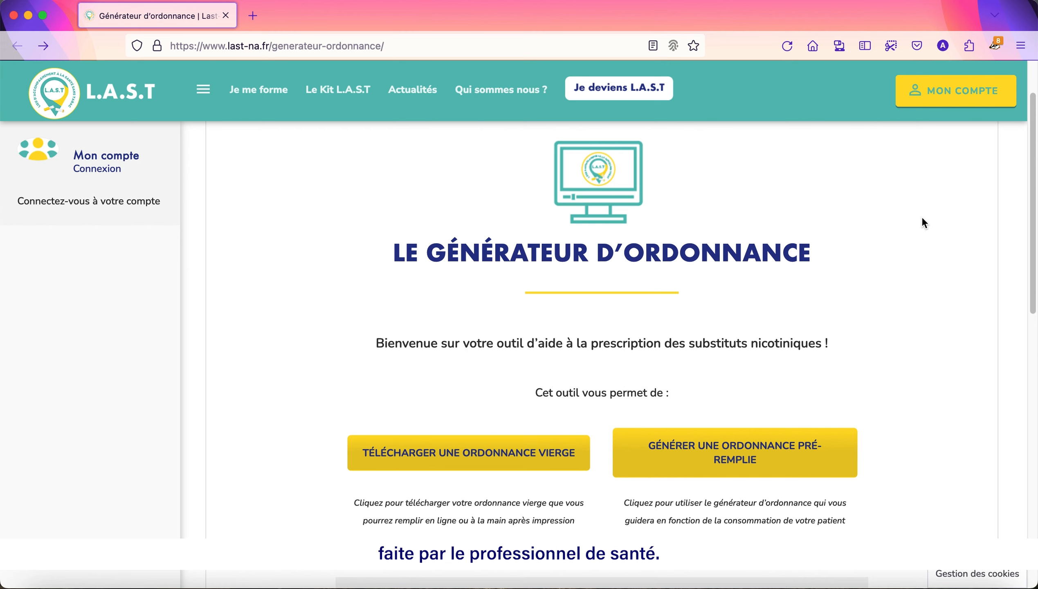
# Open the blank prescription from the prescription generator page
pyautogui.scroll(-3, 921, 216)
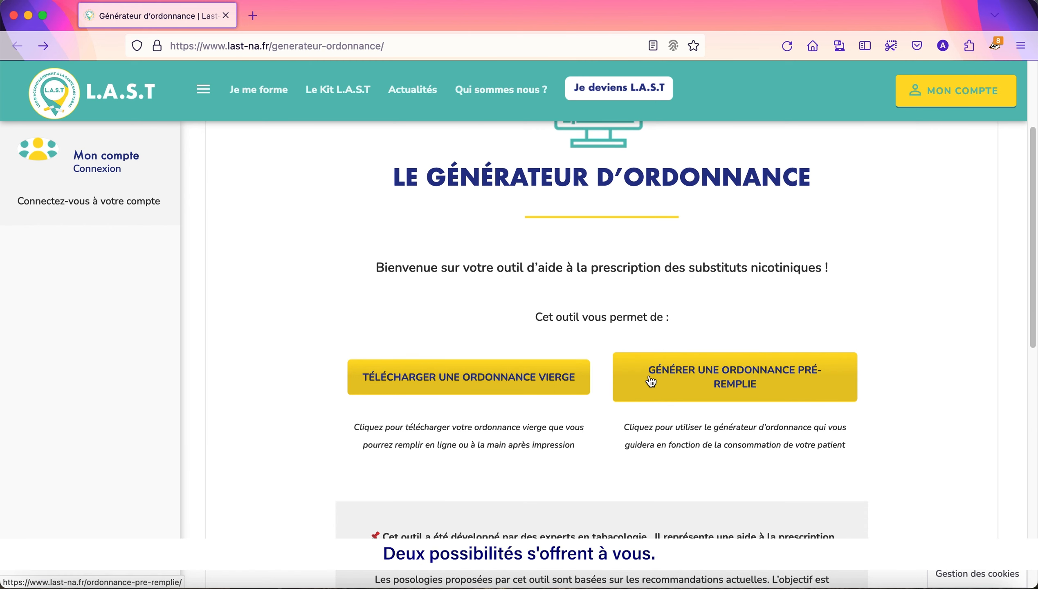
pyautogui.click(506, 382)
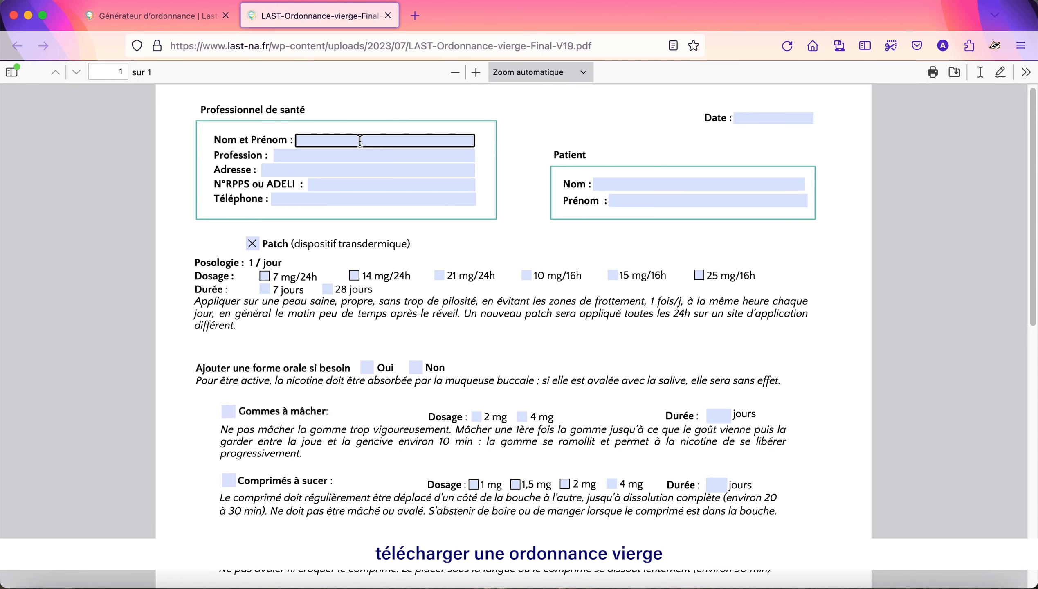
# Examine the blank prescription's practitioner and date fields, nicotine substitute options, renewal field and signature area
pyautogui.click(343, 156)
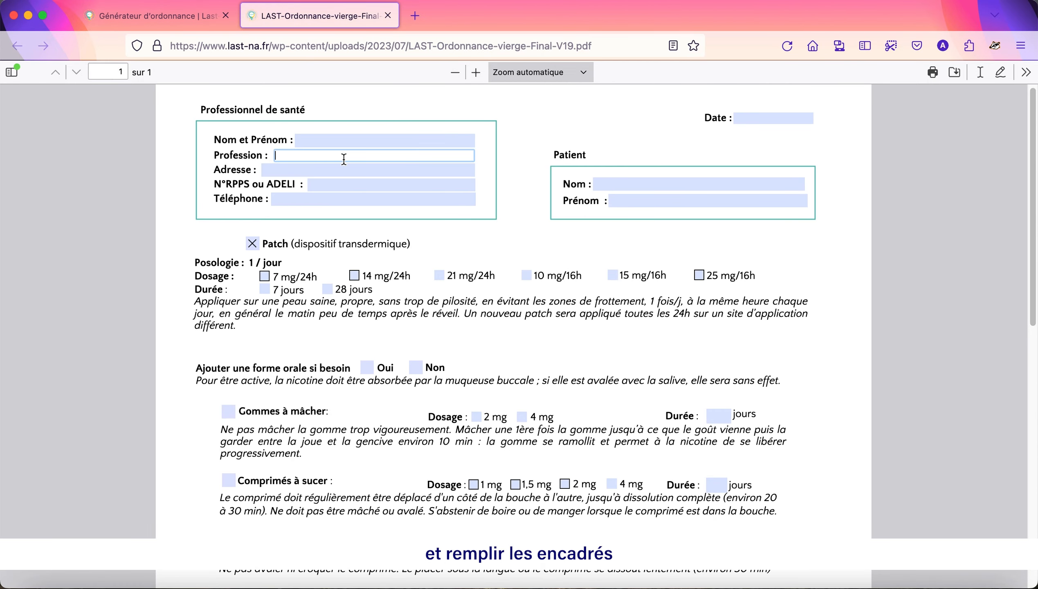
pyautogui.click(342, 166)
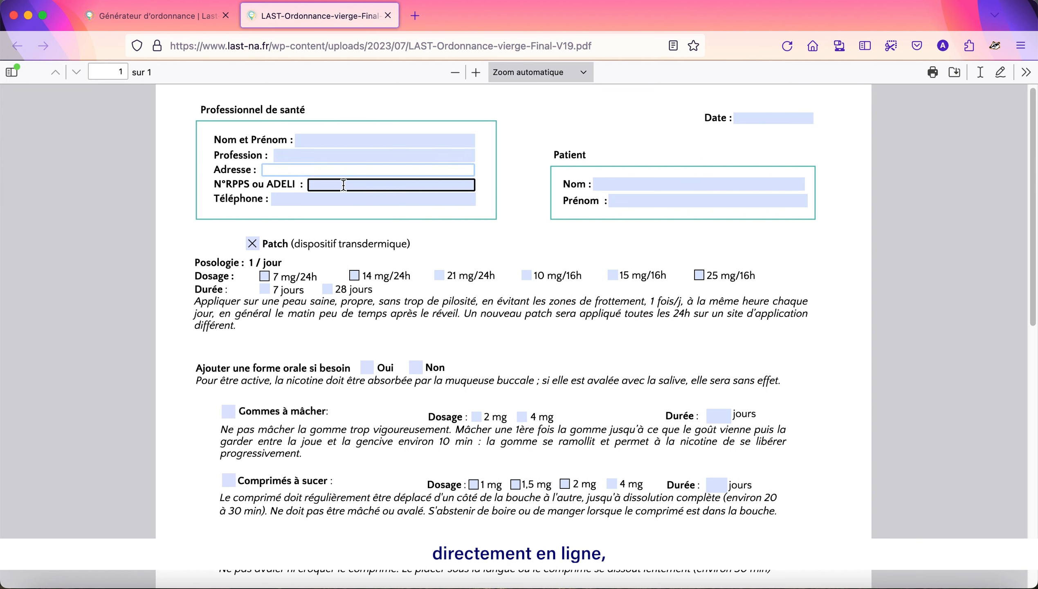
pyautogui.click(343, 184)
pyautogui.click(343, 200)
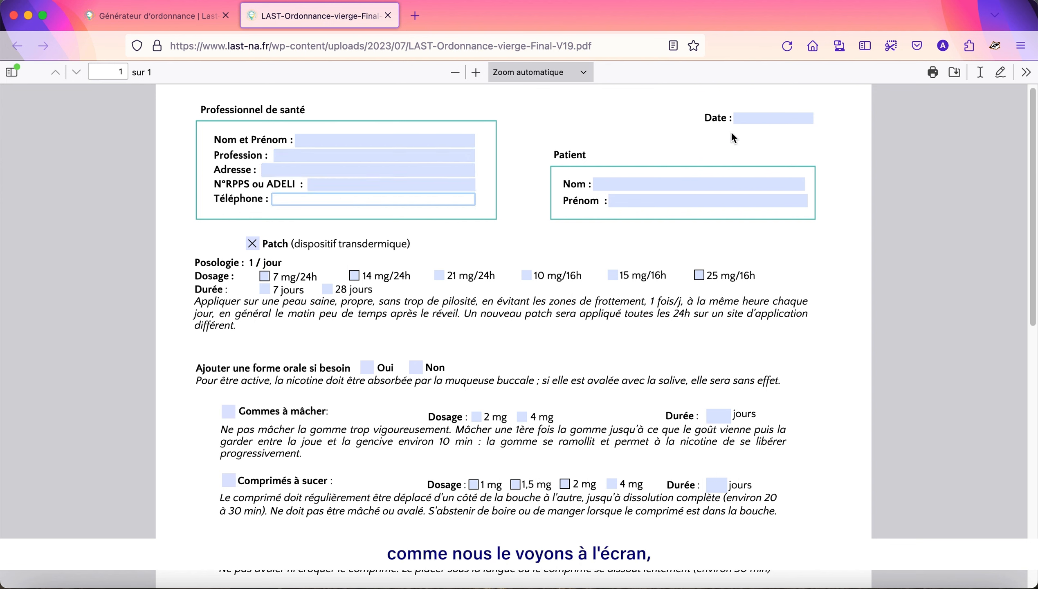
pyautogui.click(761, 121)
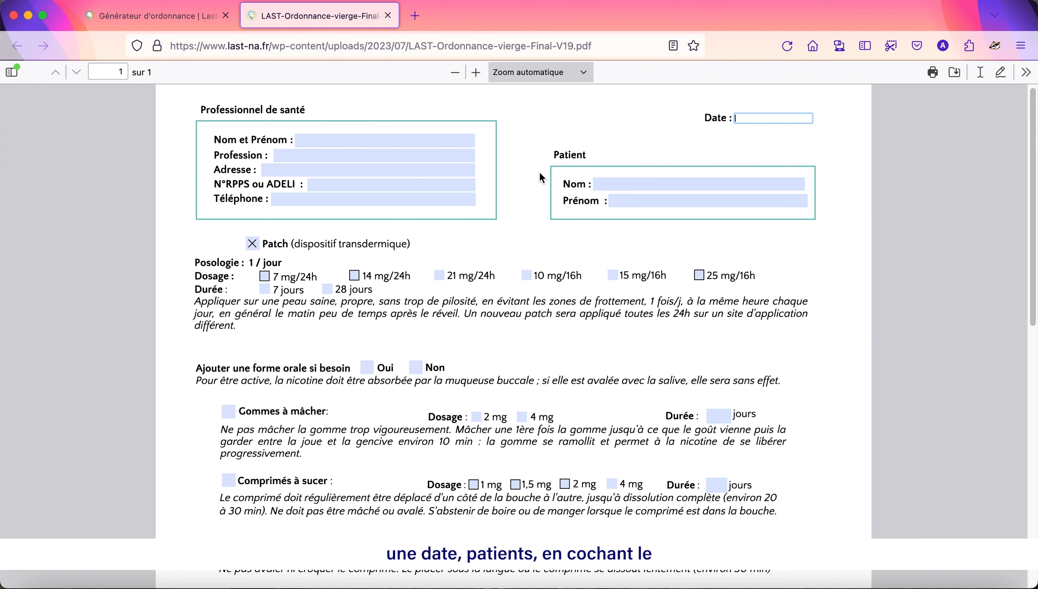
pyautogui.scroll(-4, 503, 247)
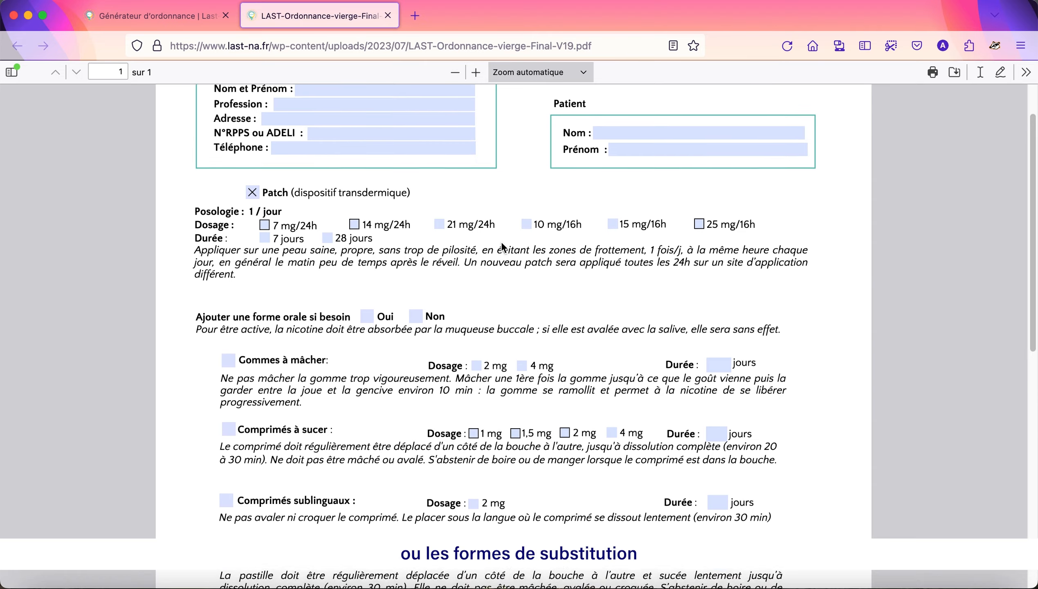
pyautogui.scroll(-1, 501, 243)
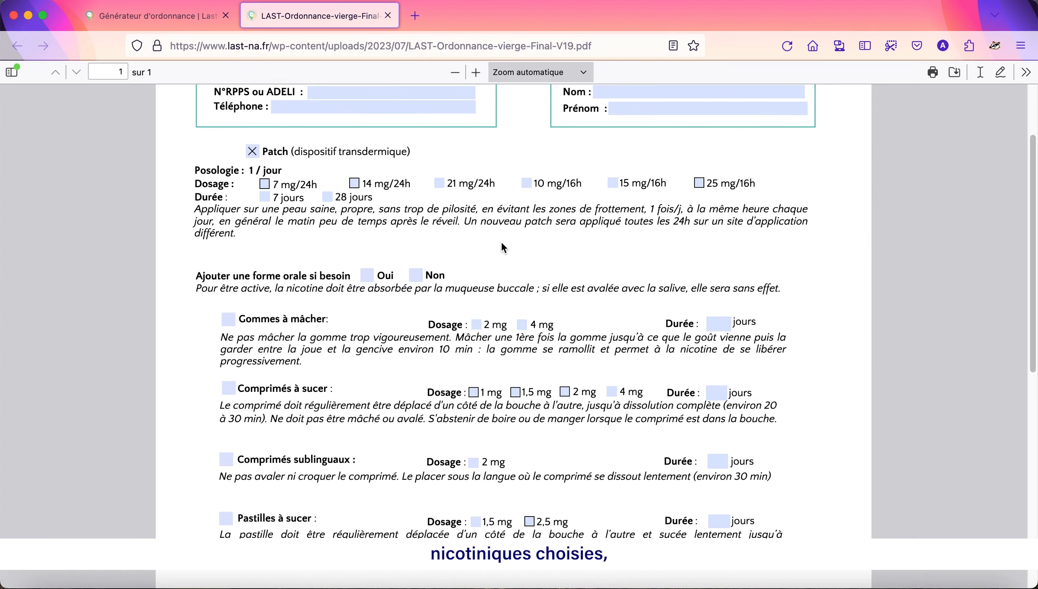
pyautogui.scroll(-20, 502, 244)
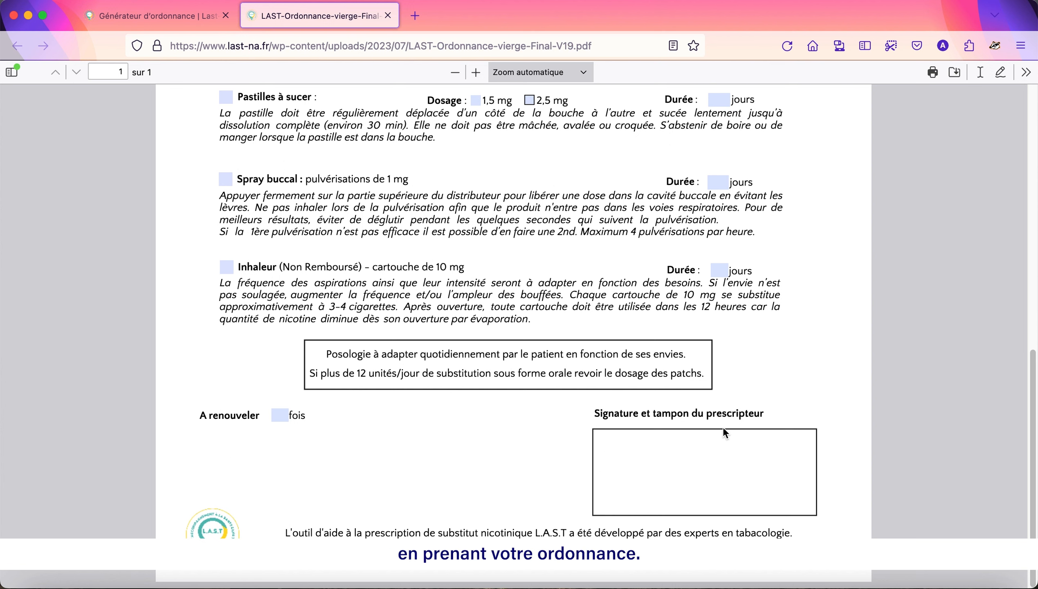
pyautogui.scroll(15, 772, 254)
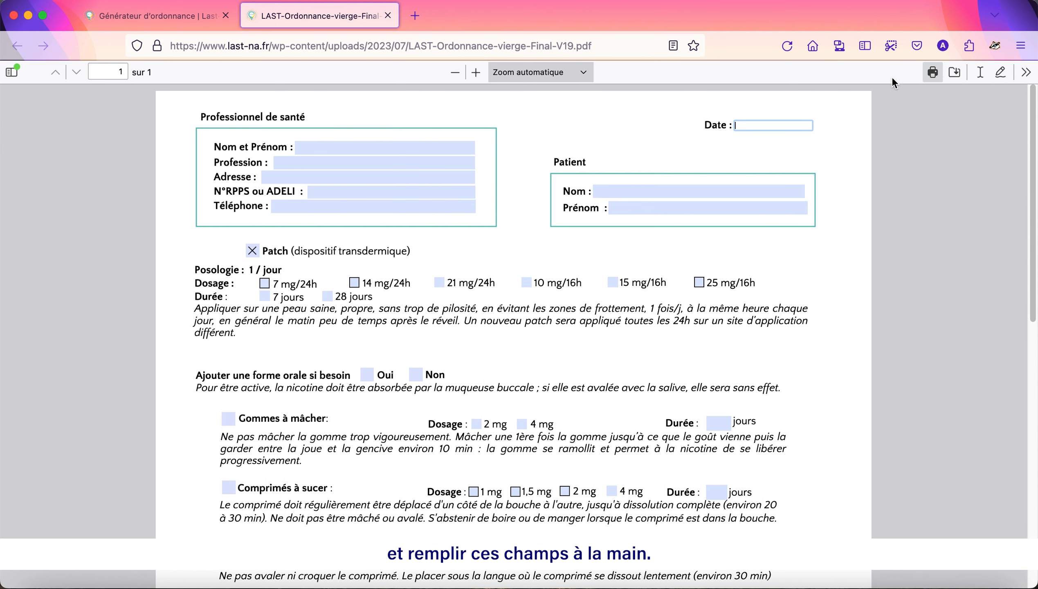
# Return to the generator page, start a pre-filled prescription and go through the patient's surname and first name fields
pyautogui.click(182, 15)
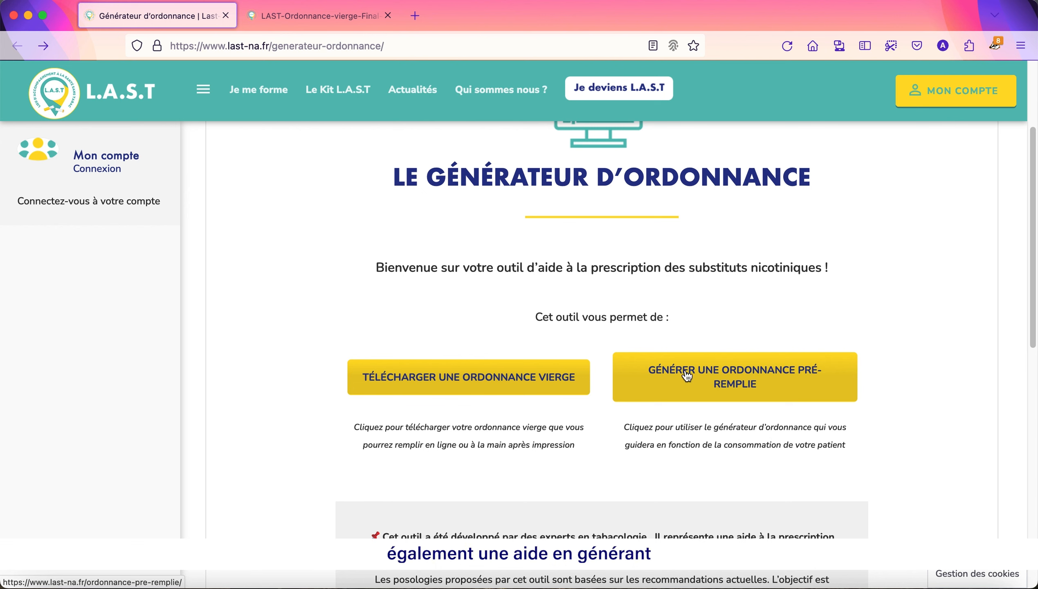
pyautogui.click(790, 396)
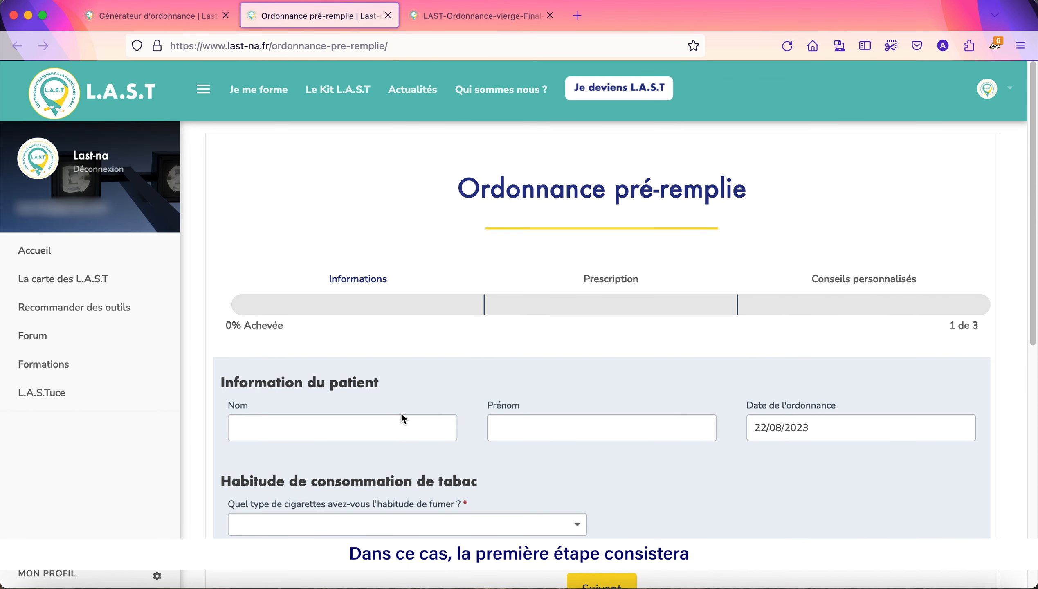
pyautogui.click(394, 419)
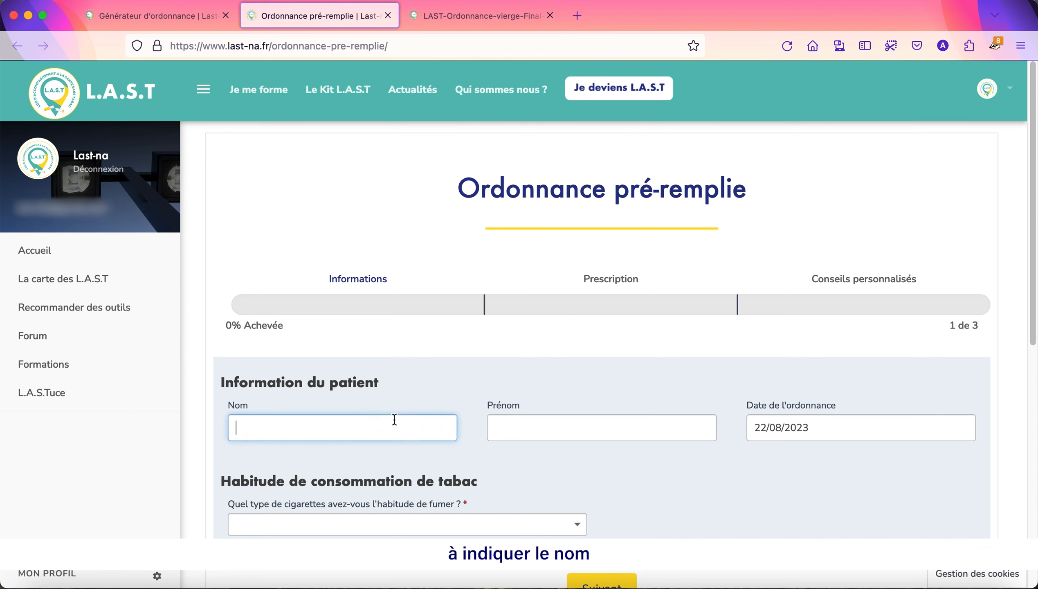
pyautogui.click(529, 424)
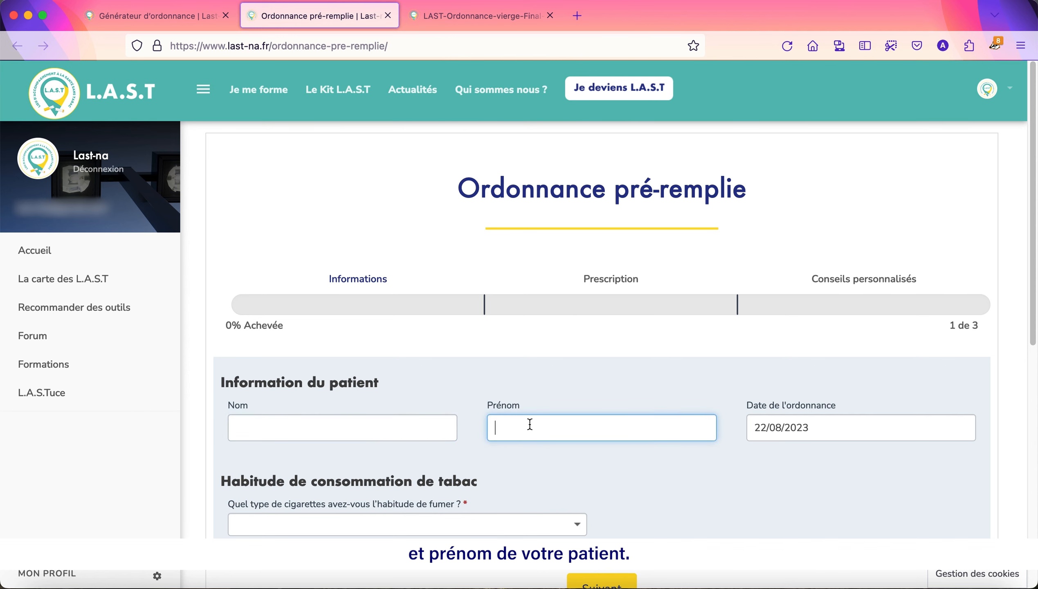
# Set the smoking habit to Cigarettes Manufacturées with 13 à 20 cigarettes per day and continue to the prescription stage
pyautogui.scroll(-3, 529, 424)
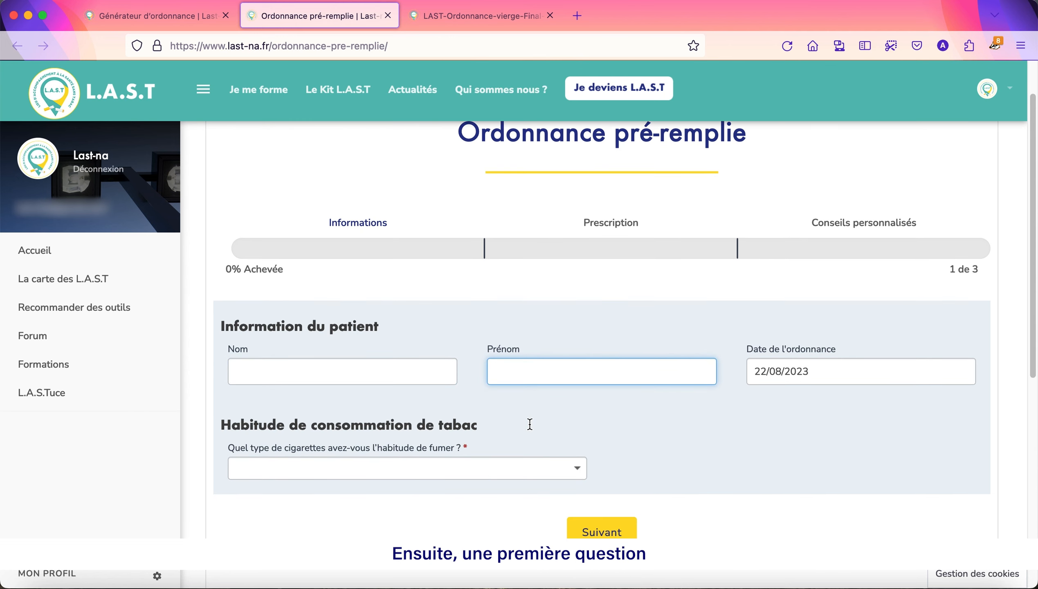
pyautogui.click(468, 470)
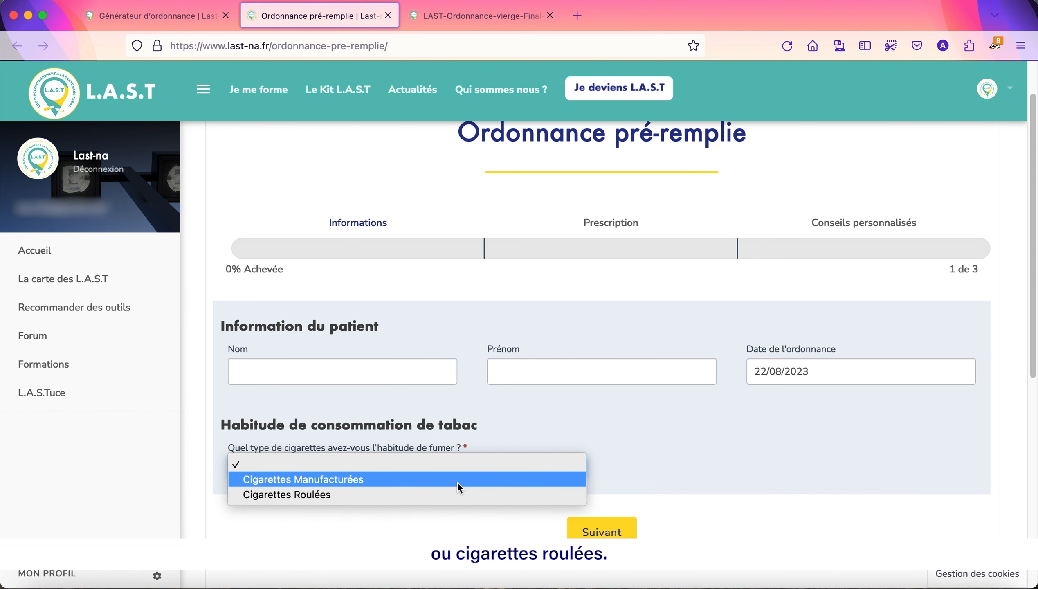
pyautogui.click(456, 480)
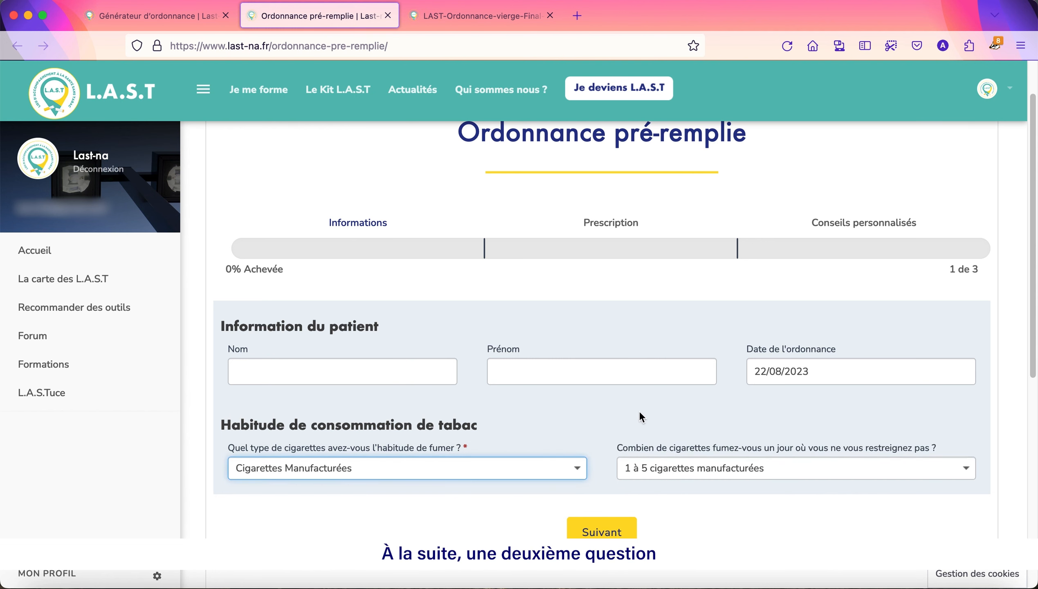
pyautogui.scroll(-1, 712, 433)
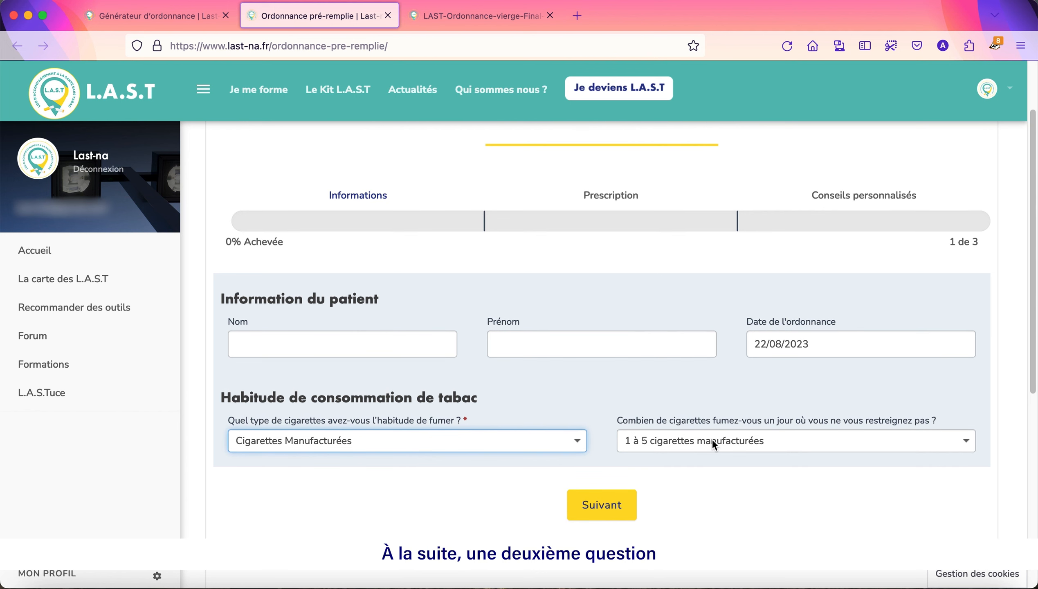
pyautogui.click(712, 438)
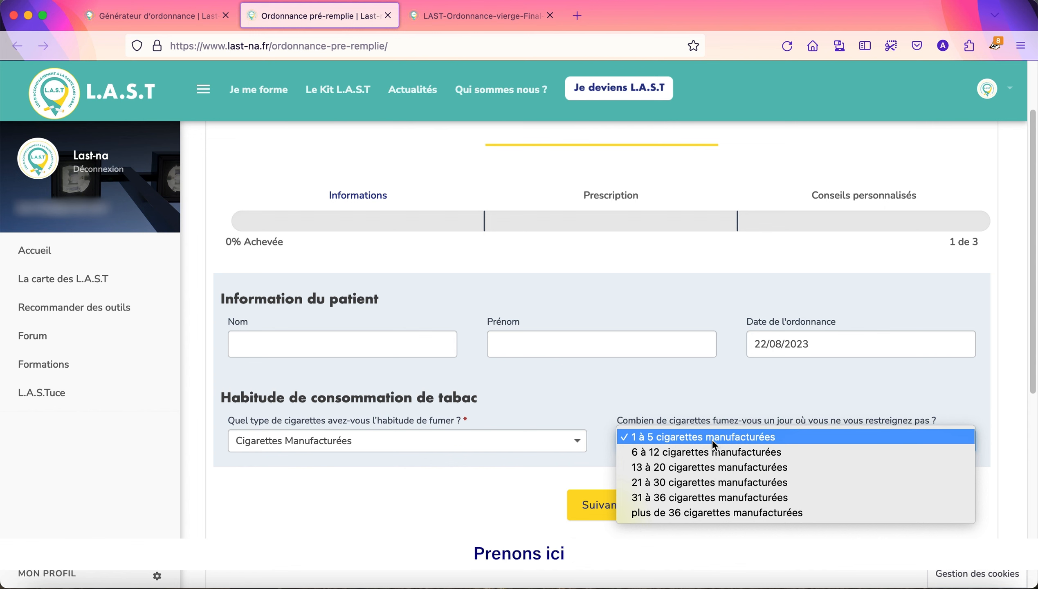
pyautogui.click(709, 467)
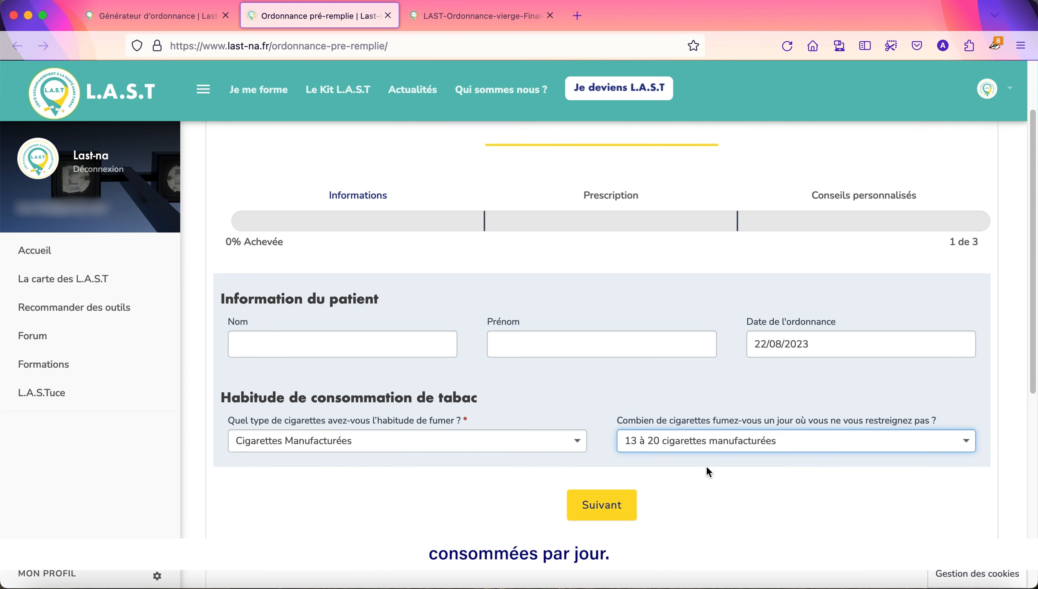
pyautogui.click(584, 510)
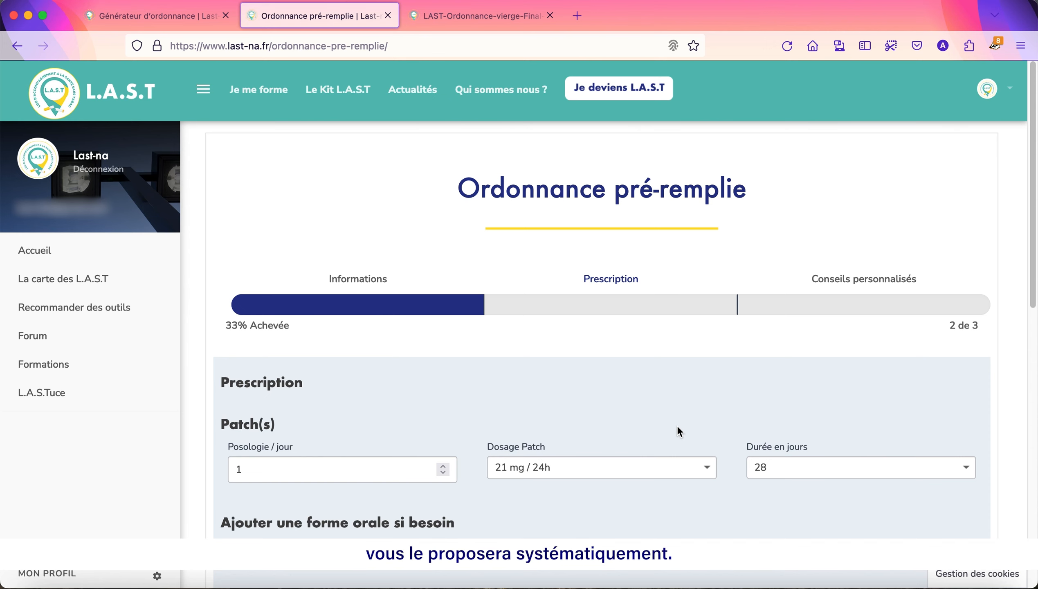
# Add oral forms to the patch prescription, choosing Gommes à macher at 2 mg and Comprimés à sucer
pyautogui.scroll(-3, 676, 429)
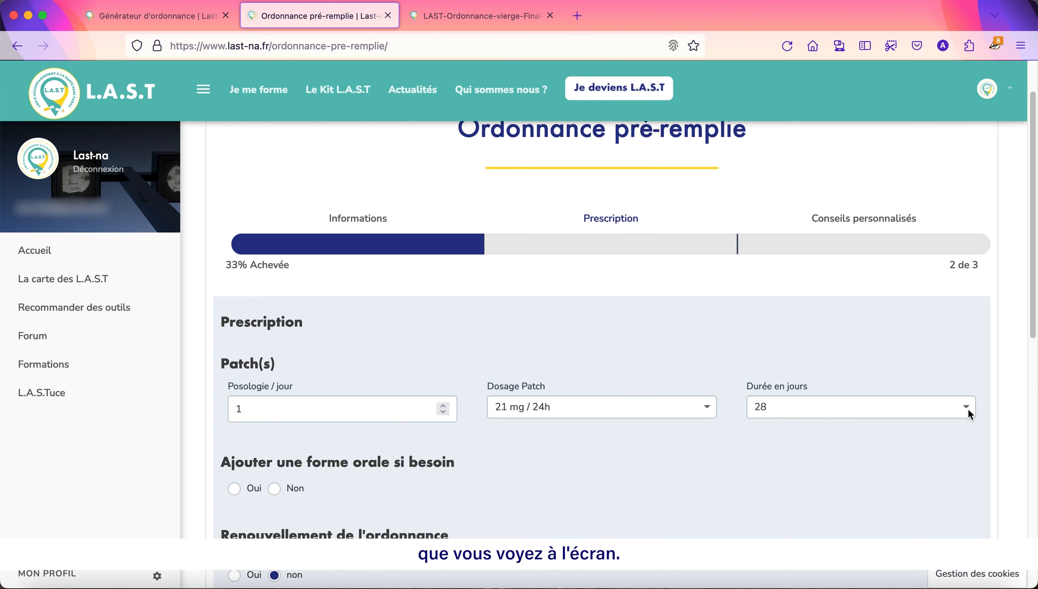
pyautogui.scroll(-2, 733, 421)
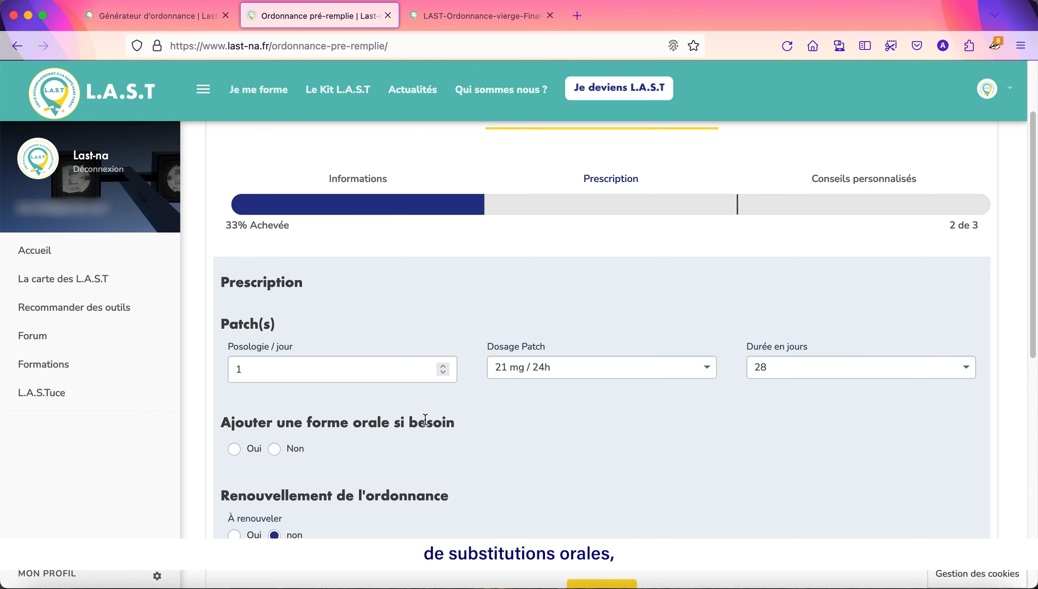
pyautogui.click(238, 446)
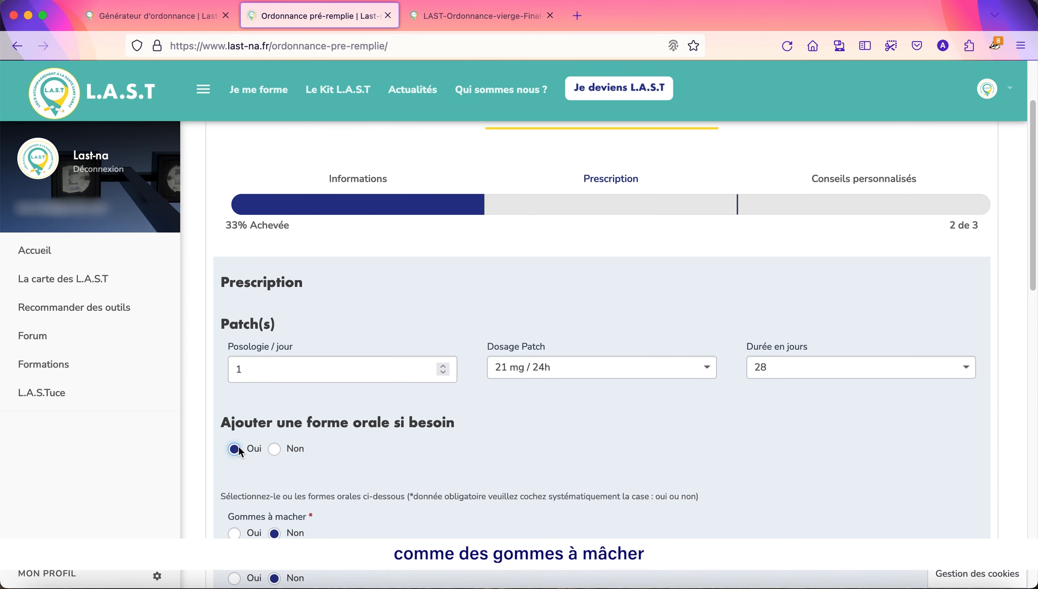
pyautogui.click(240, 526)
pyautogui.scroll(-2, 241, 526)
pyautogui.click(234, 518)
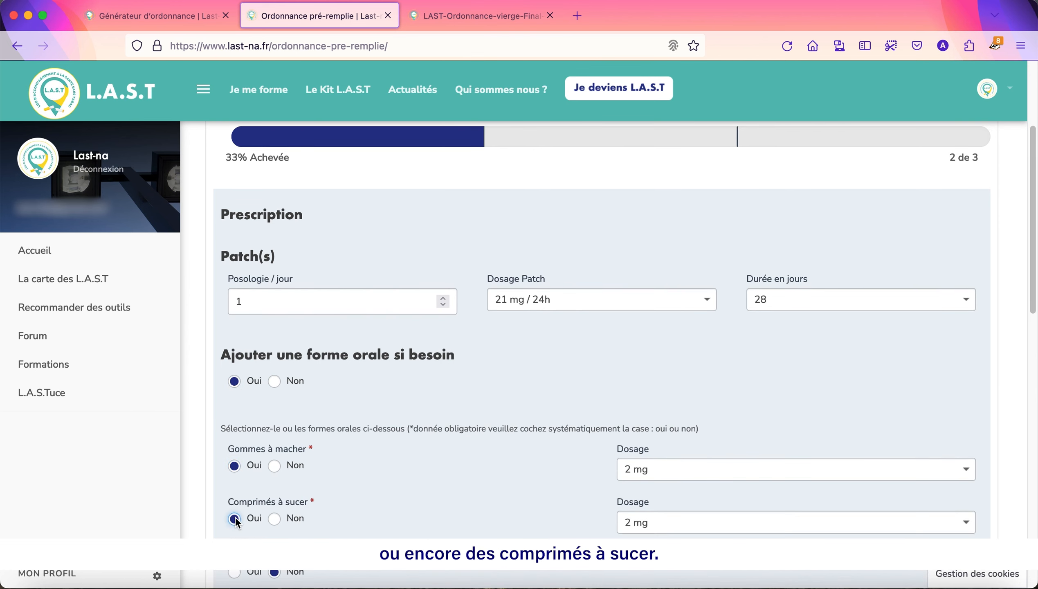
pyautogui.click(665, 474)
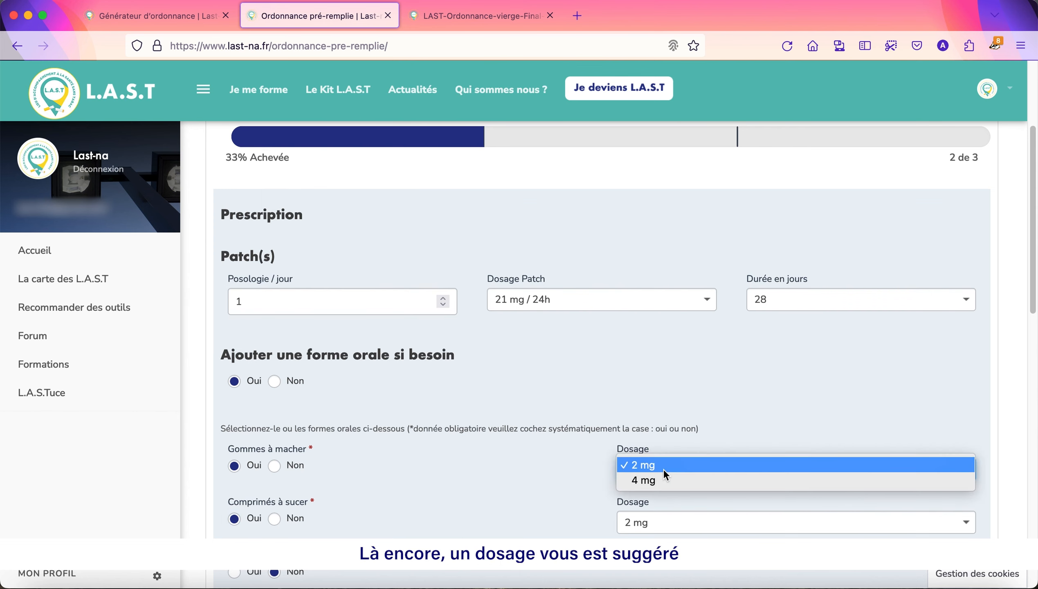
pyautogui.click(663, 468)
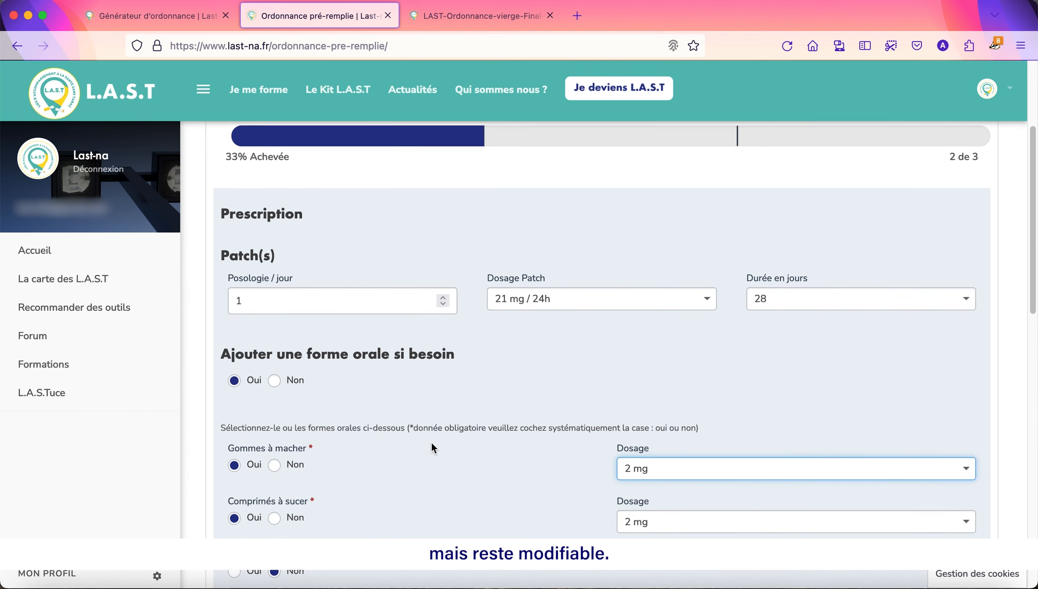
# Mark the prescription as renewable and continue to the personalised advice stage
pyautogui.scroll(-2, 431, 442)
pyautogui.scroll(-5, 431, 442)
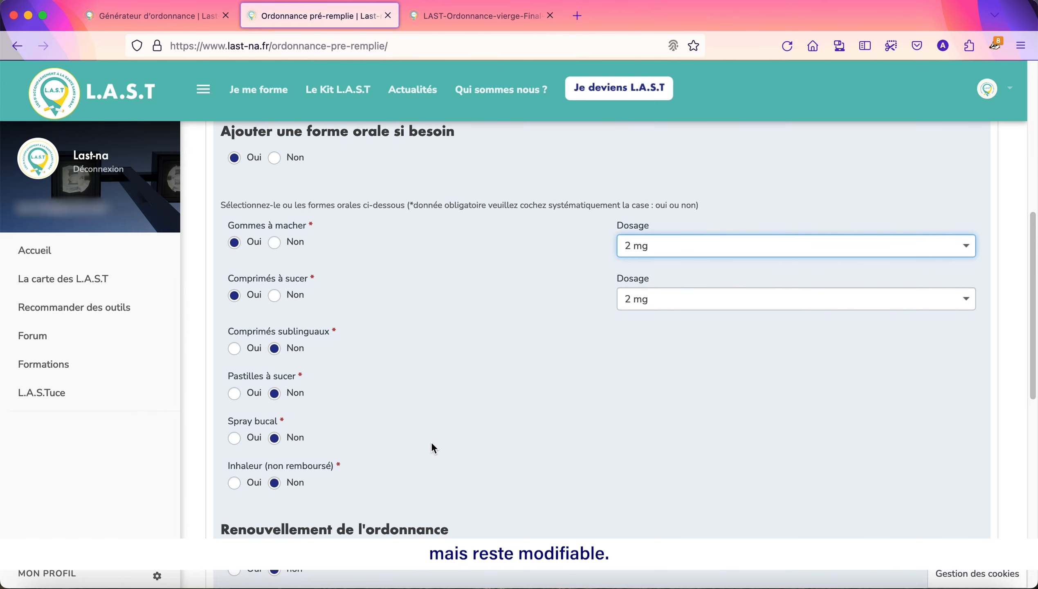
pyautogui.scroll(-2, 431, 442)
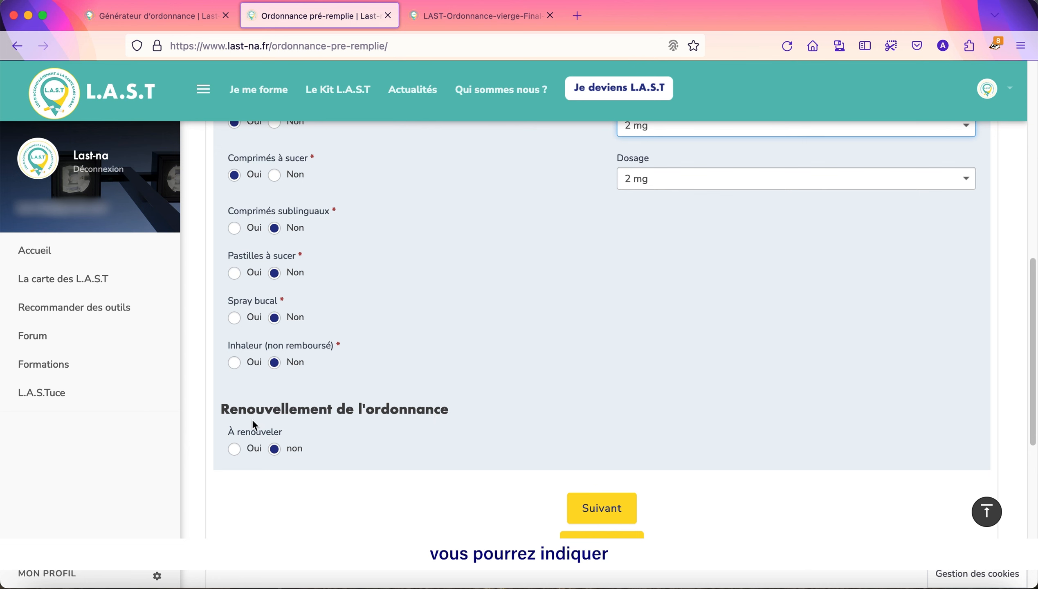
pyautogui.click(235, 449)
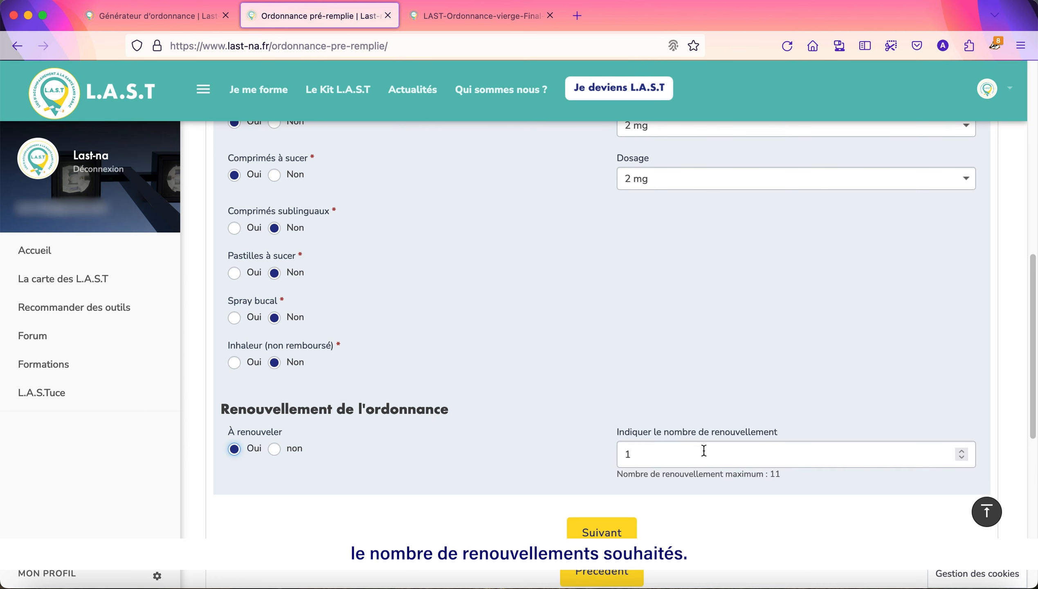
pyautogui.scroll(-2, 703, 450)
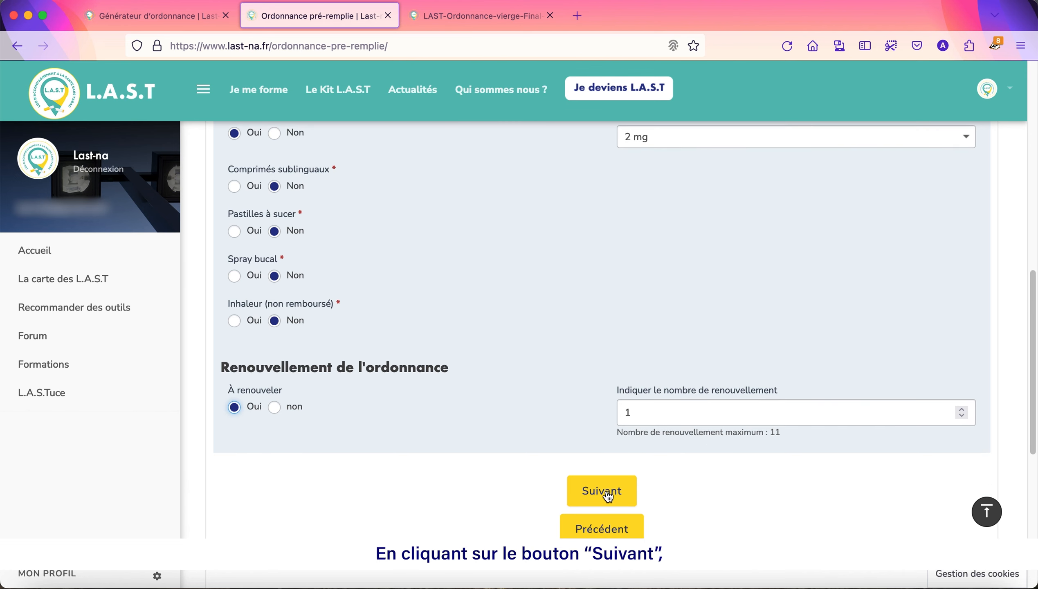
pyautogui.click(608, 496)
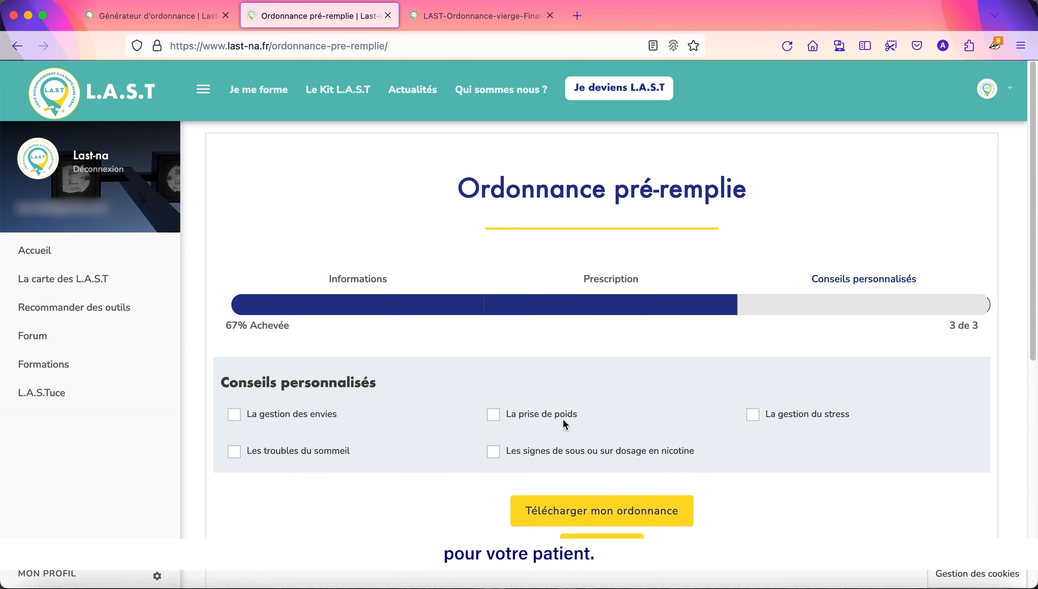
# Include the personalised advice on La gestion des envies and La prise de poids
pyautogui.click(281, 418)
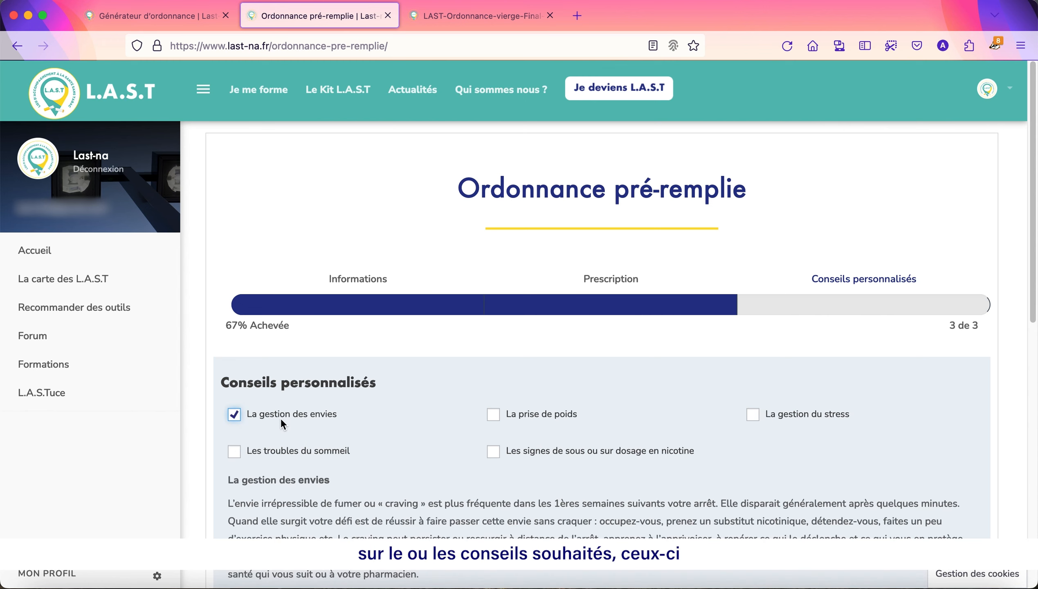
pyautogui.click(510, 424)
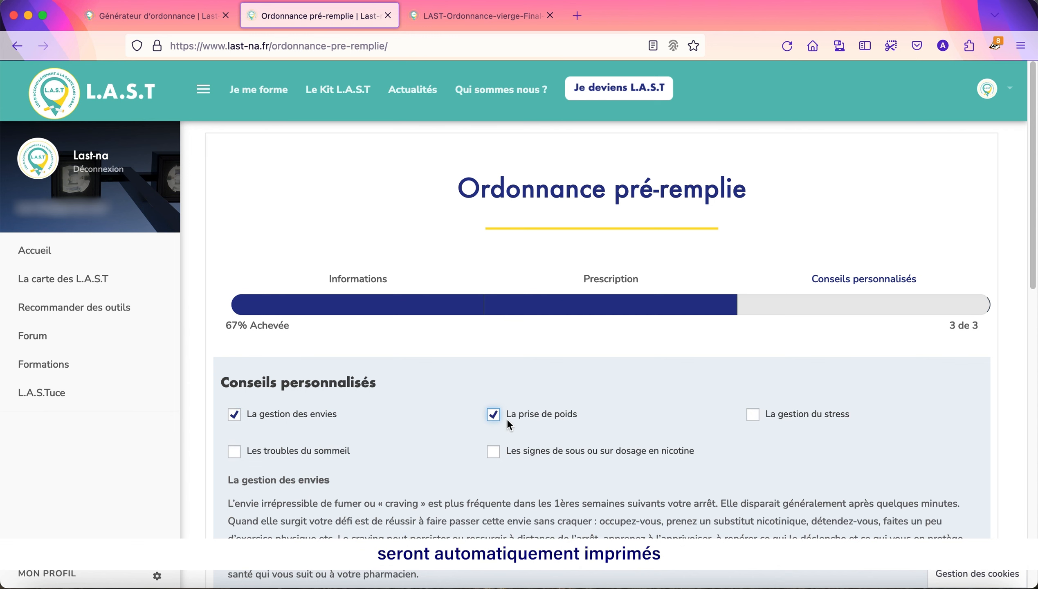
pyautogui.scroll(-4, 510, 424)
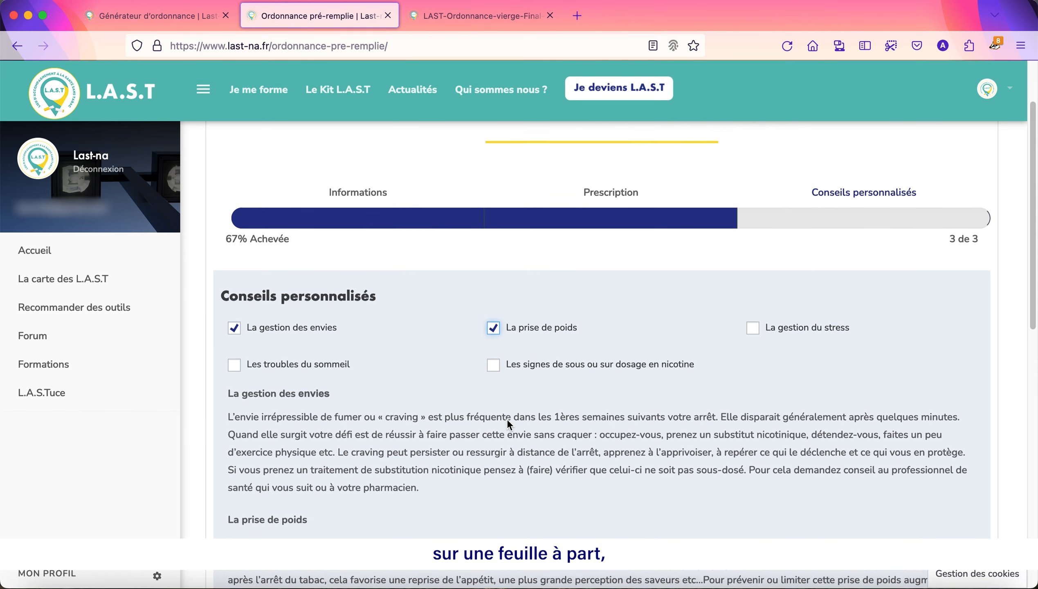
# Generate the pre-filled prescription document with the selected personalised advice
pyautogui.scroll(-1, 509, 424)
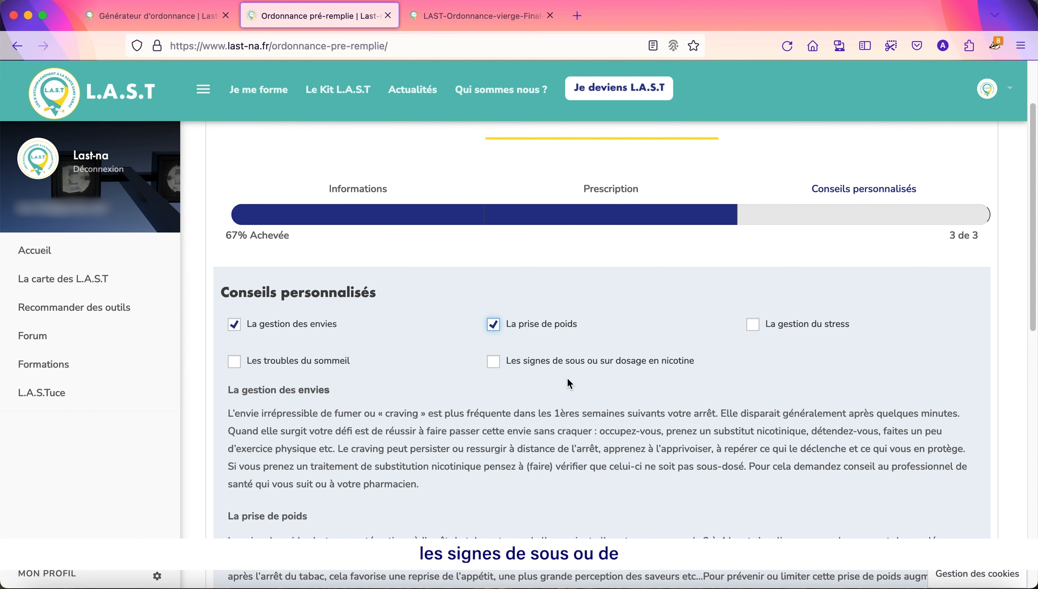
pyautogui.scroll(-5, 567, 376)
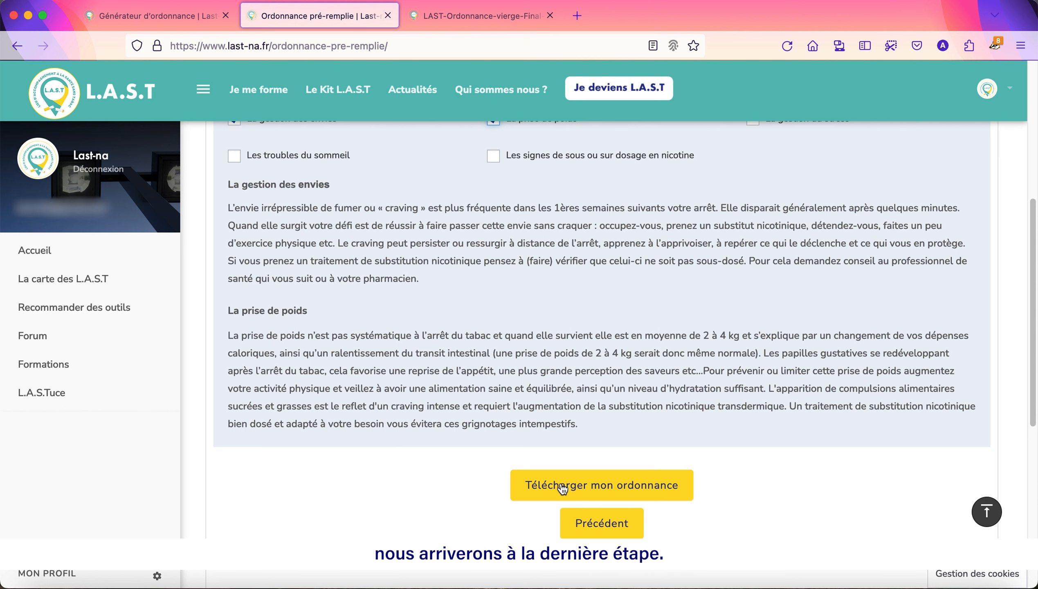
pyautogui.click(562, 489)
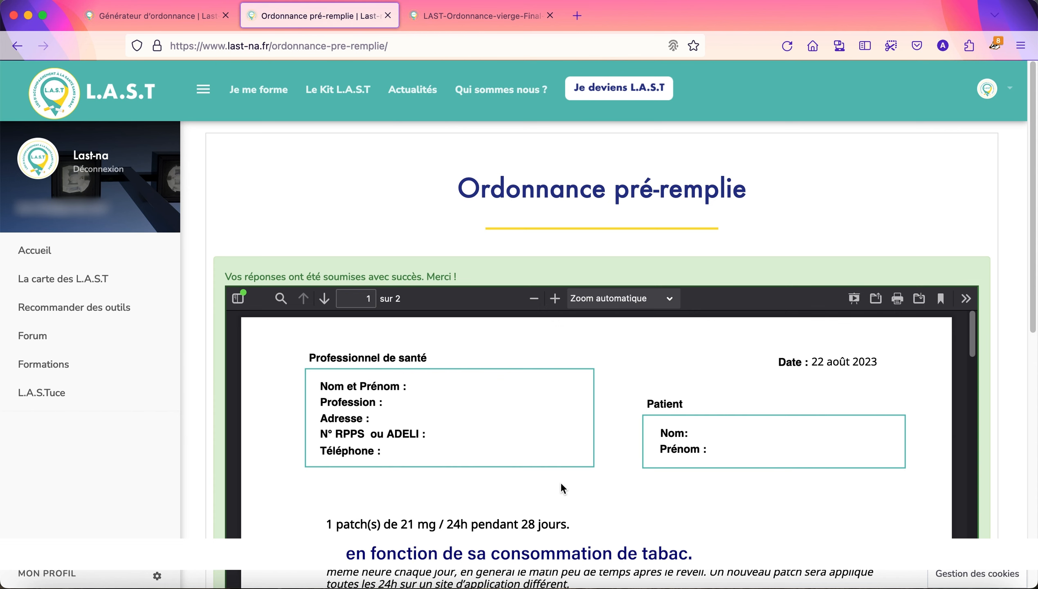
# Review both pages of the generated prescription, including the professional and patient boxes, oral forms, renewal and signature area, and personalised advice
pyautogui.scroll(-10, 562, 486)
pyautogui.scroll(-6, 561, 484)
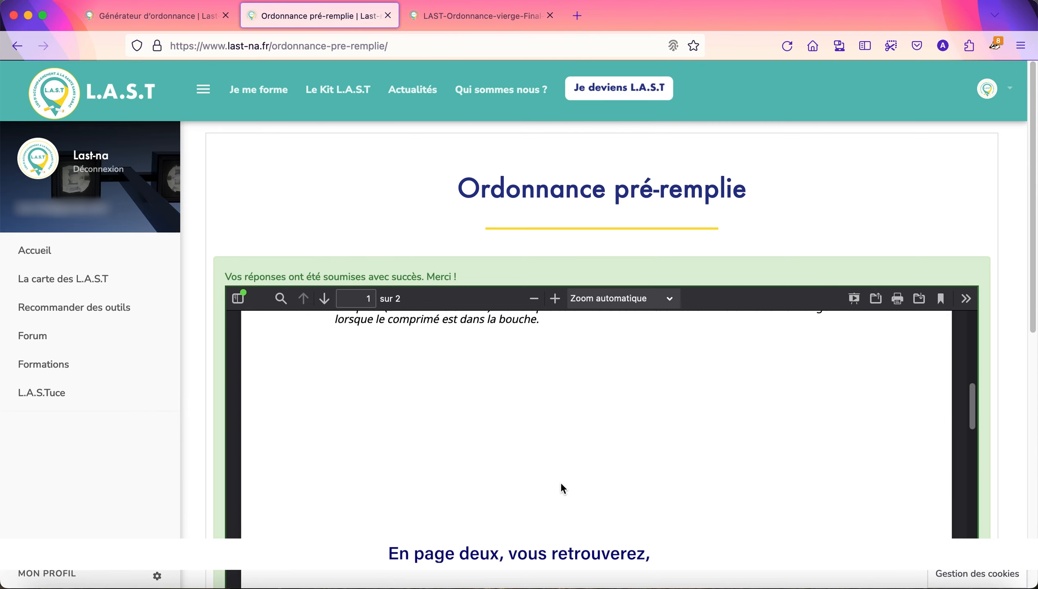
pyautogui.scroll(-10, 562, 485)
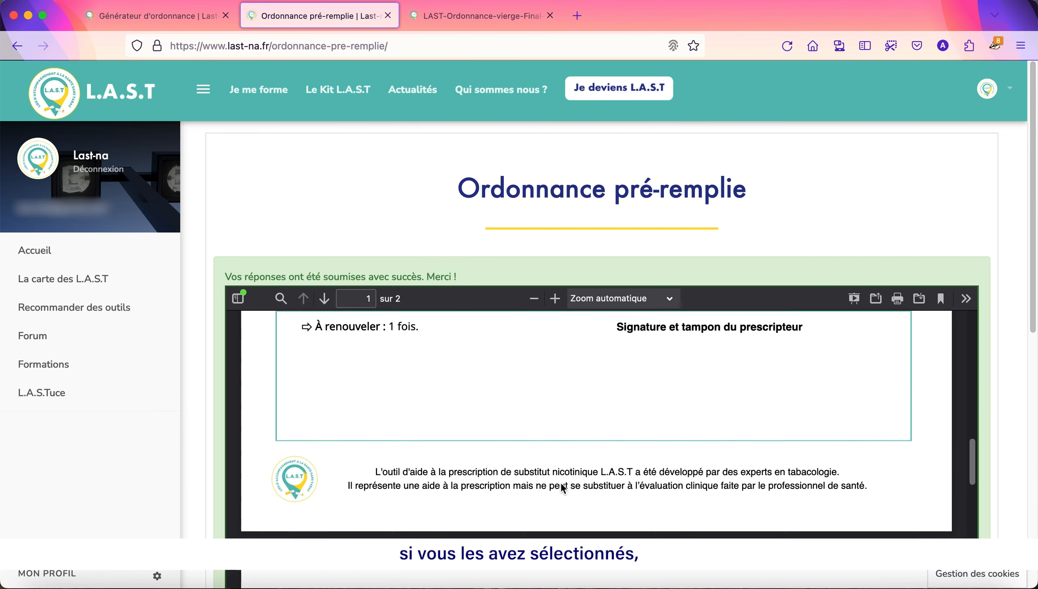
pyautogui.scroll(-2, 563, 488)
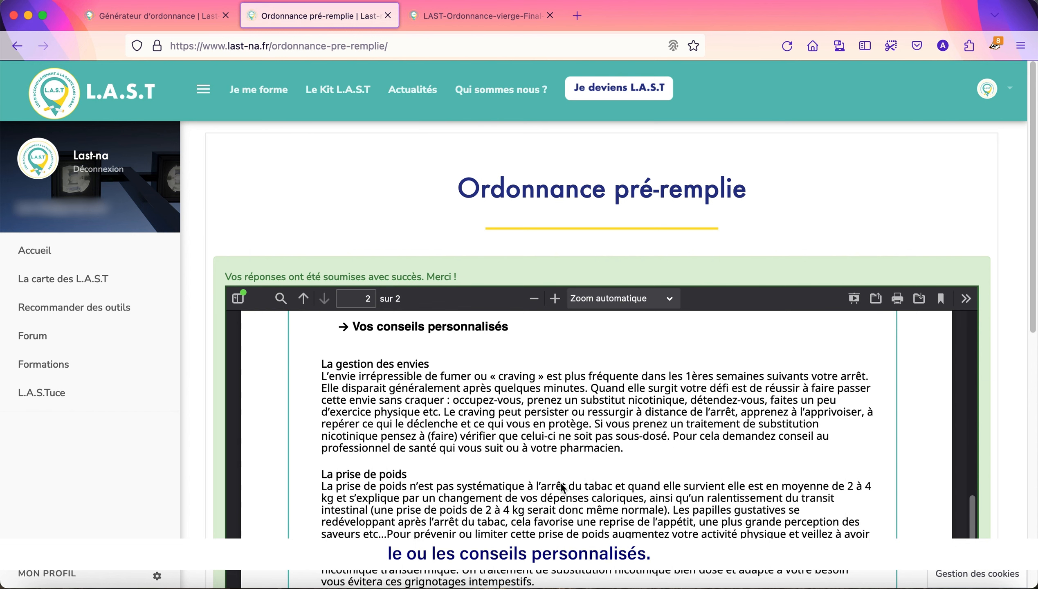
pyautogui.scroll(5, 563, 488)
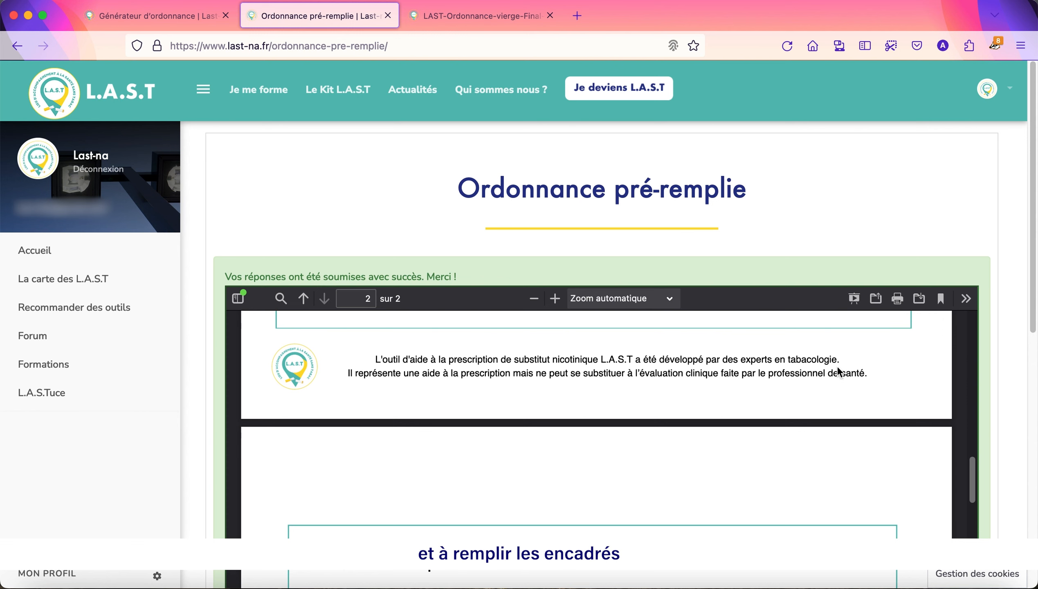
pyautogui.scroll(3, 837, 366)
pyautogui.scroll(8, 838, 365)
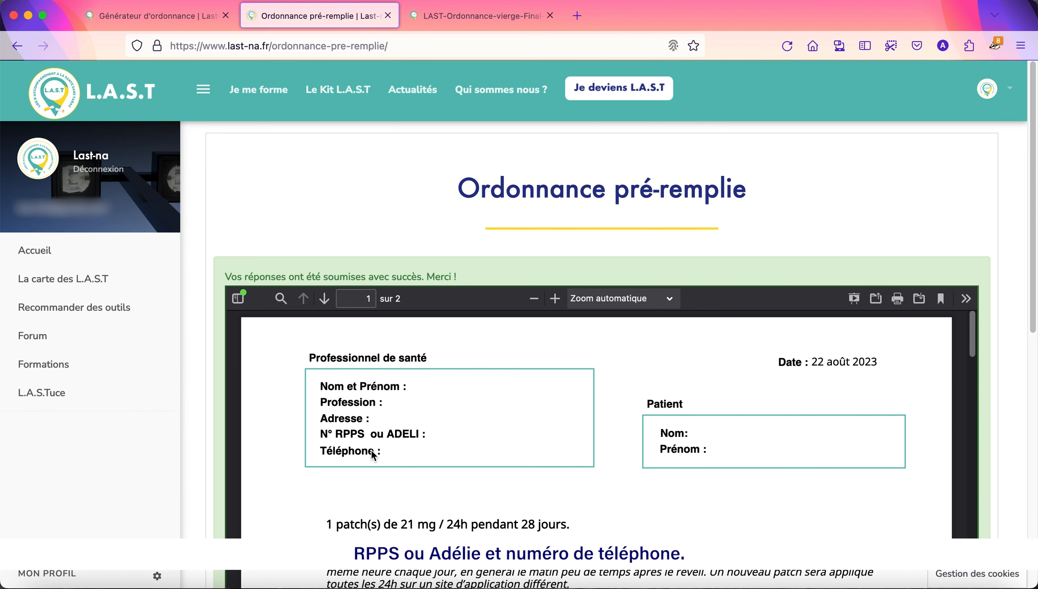
pyautogui.scroll(-10, 372, 455)
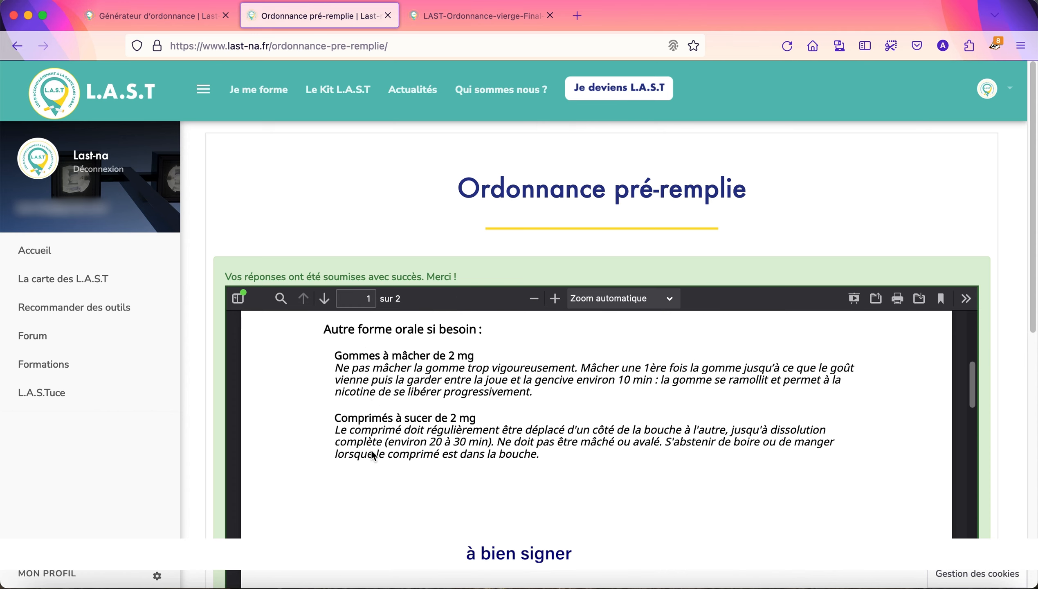
pyautogui.scroll(-5, 372, 455)
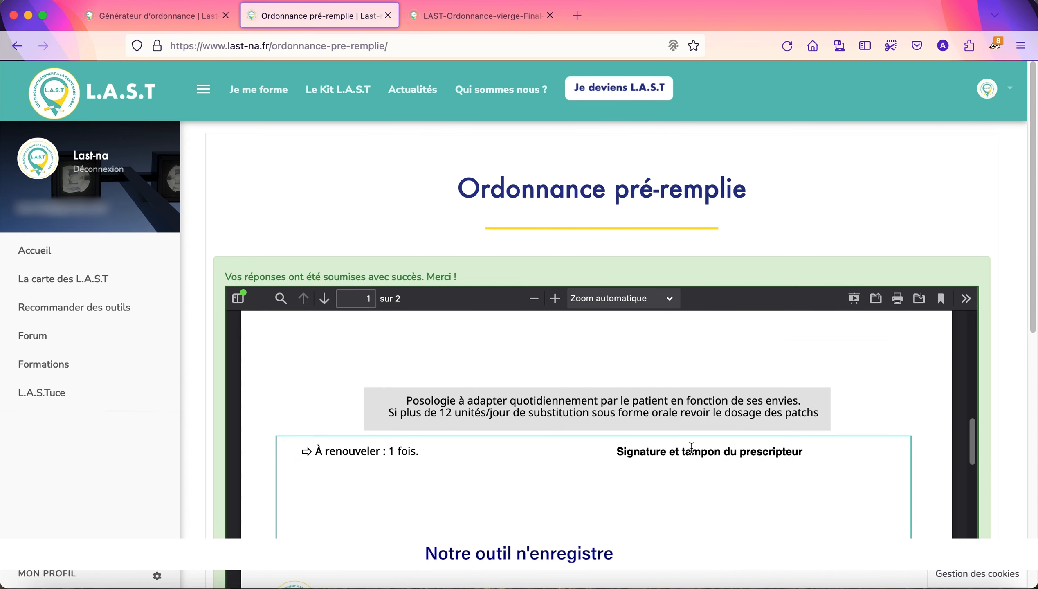
pyautogui.scroll(5, 692, 451)
pyautogui.scroll(10, 692, 448)
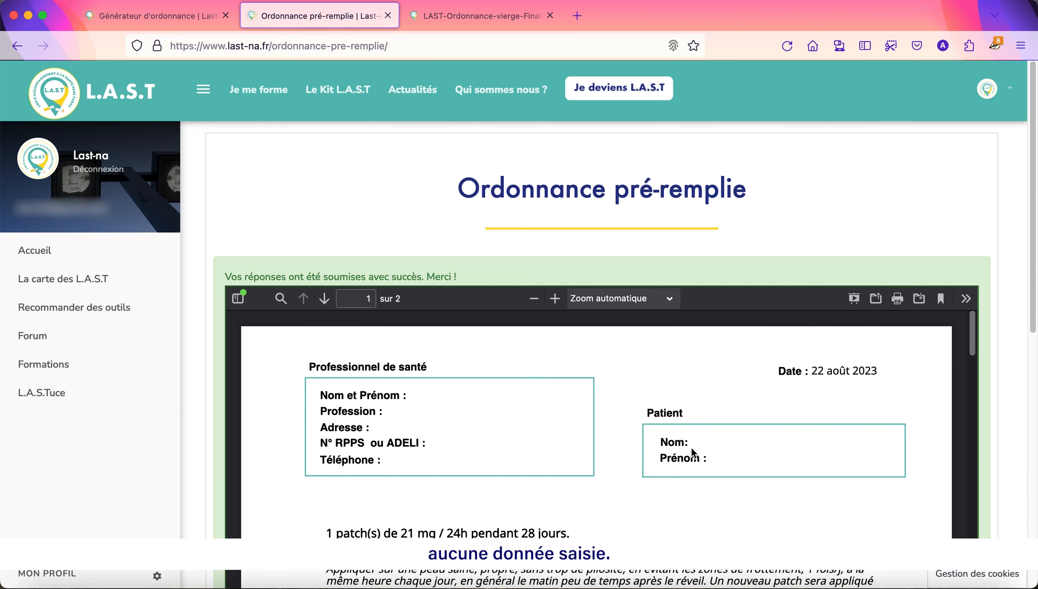